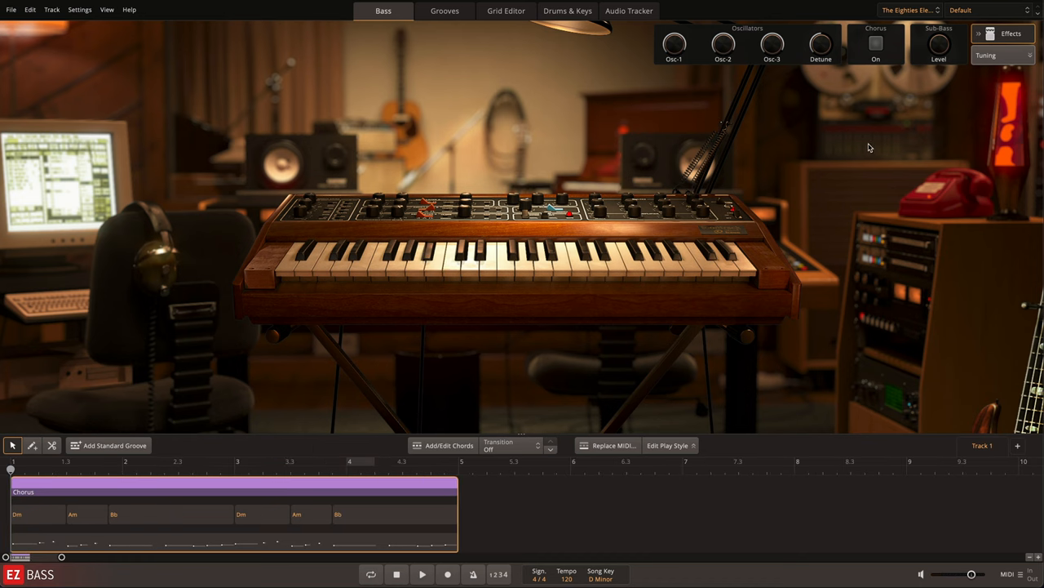
- Choose the Soul Corner synth preset, then reveal the articulation choices in the Grid Editor
click(987, 9)
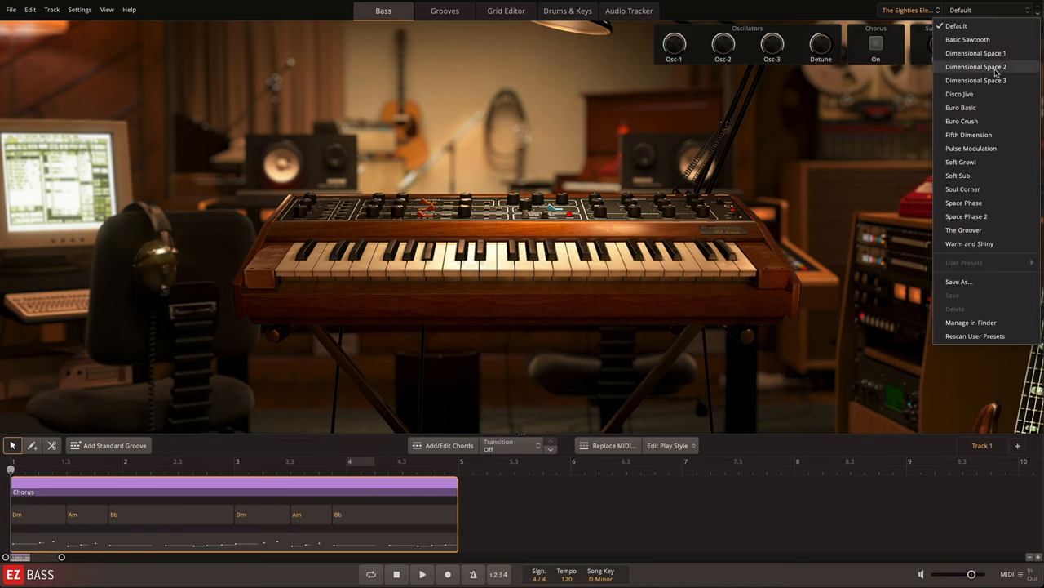
click(1004, 188)
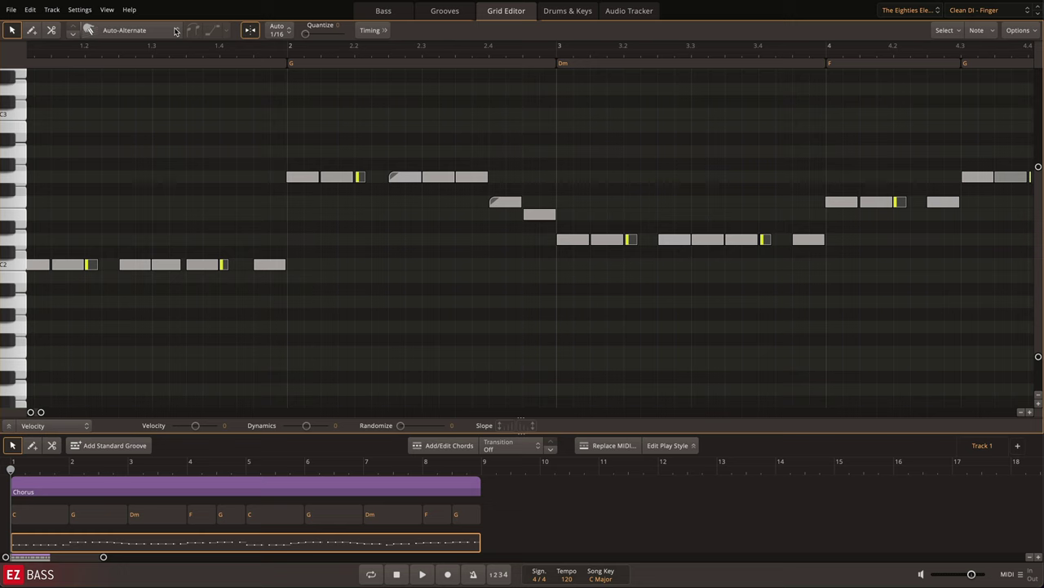
click(175, 31)
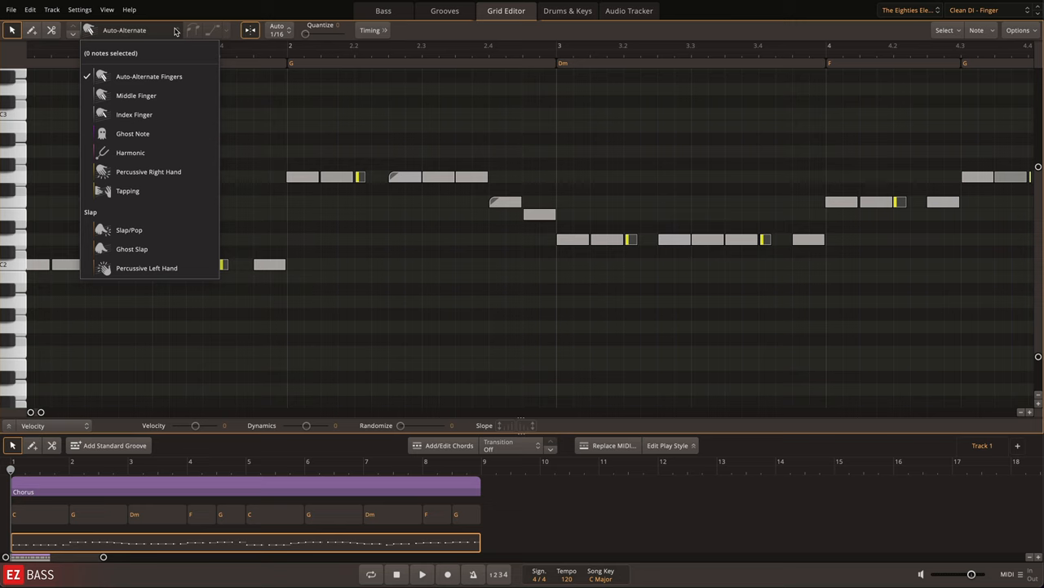
- Give the two notes at bar 2 the Index Finger articulation
click(176, 31)
drag(296, 148, 339, 196)
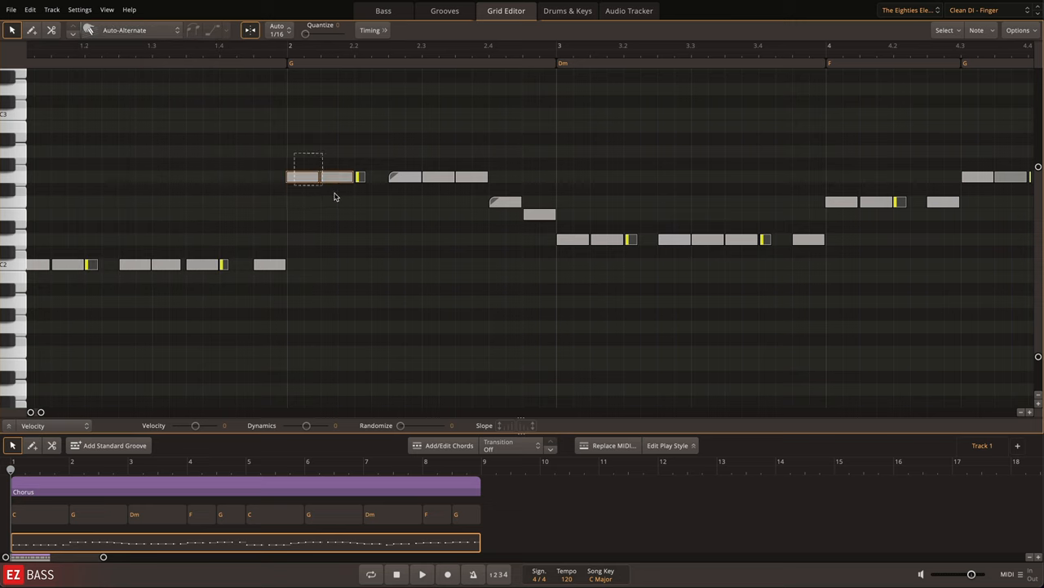
click(155, 30)
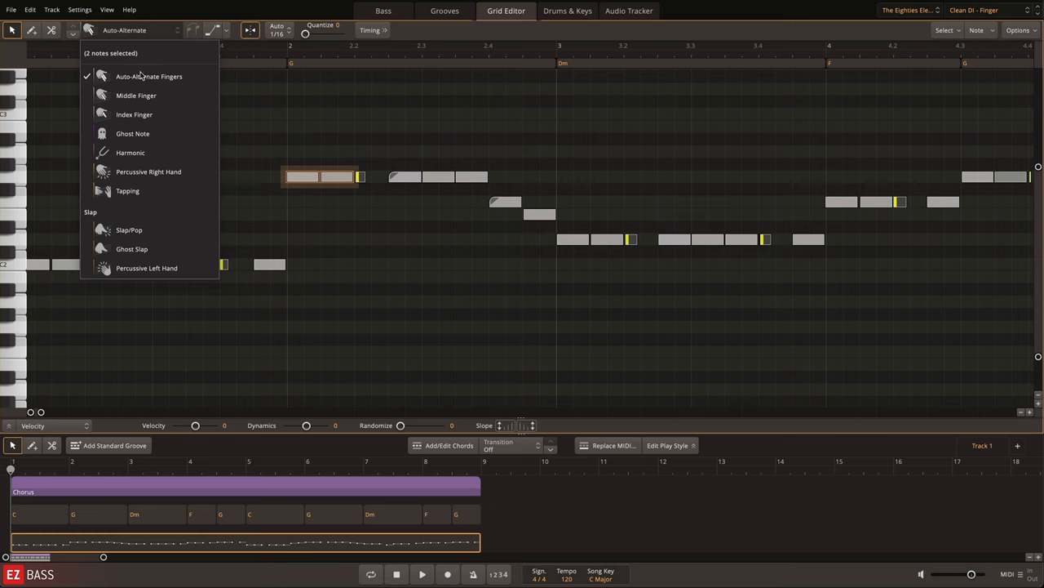
click(134, 115)
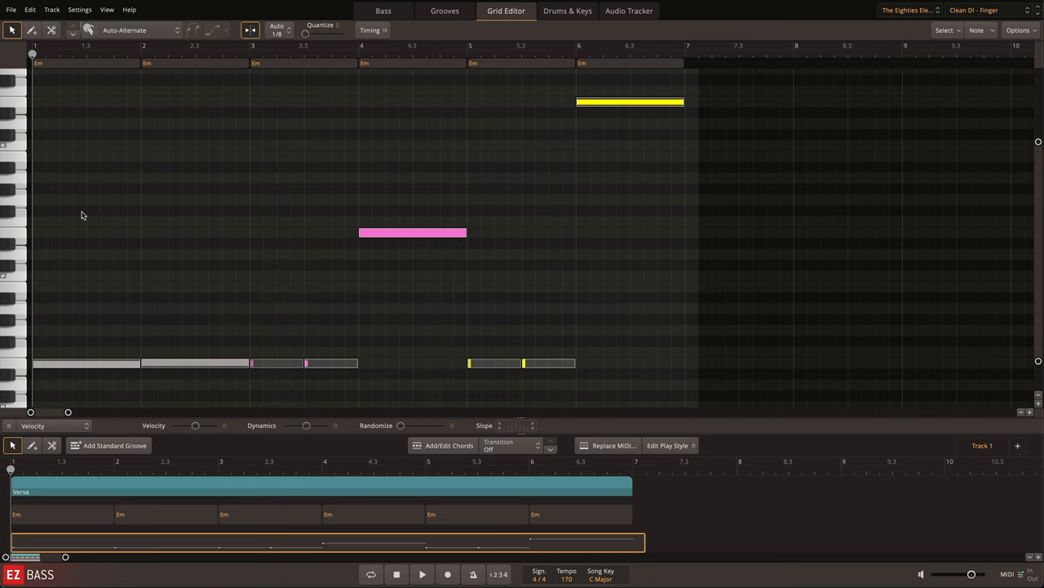
- Review the articulation choices and play the verse pattern back with Space
click(136, 33)
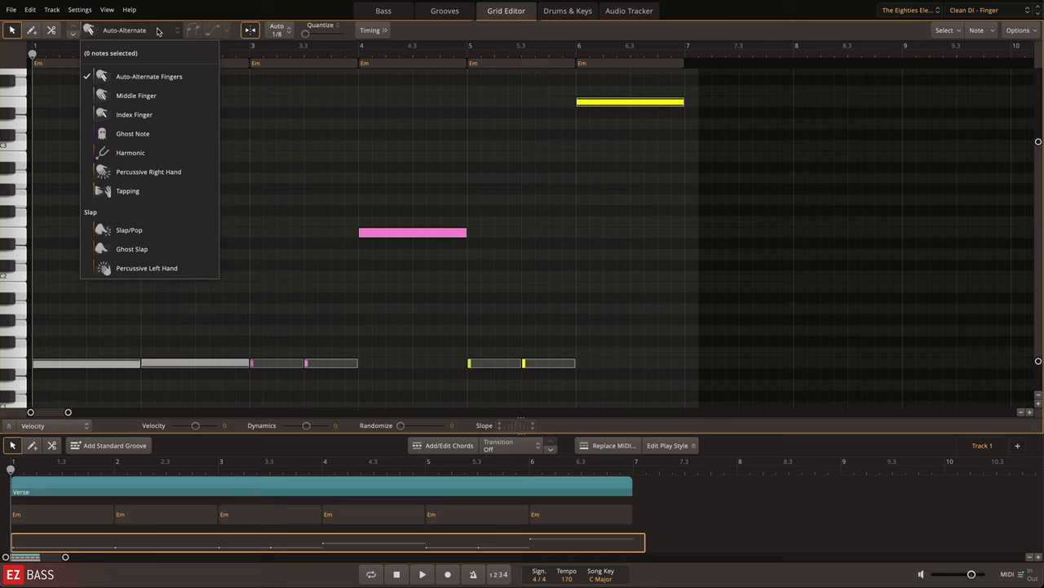
click(159, 31)
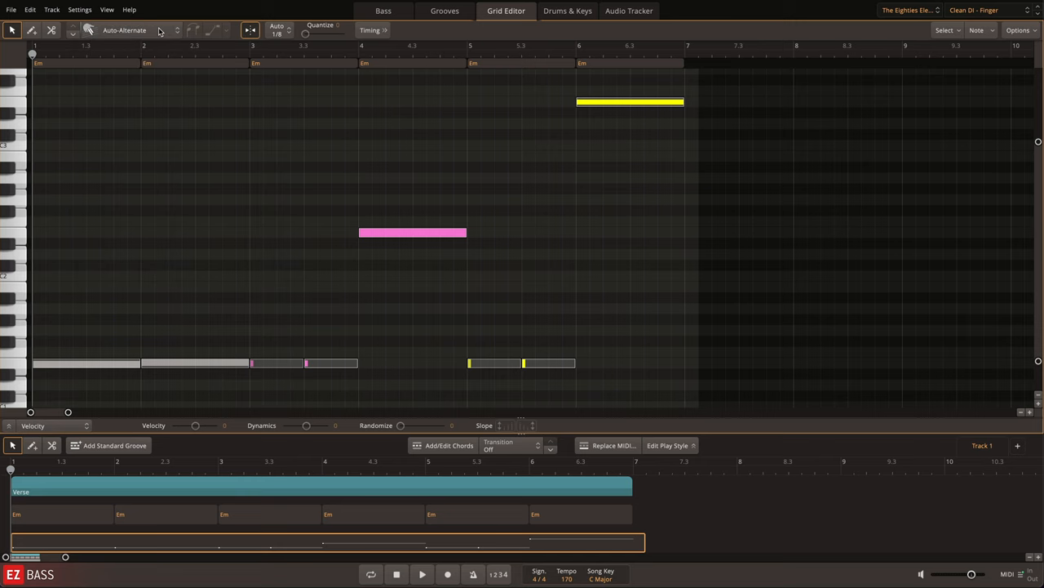
key(space)
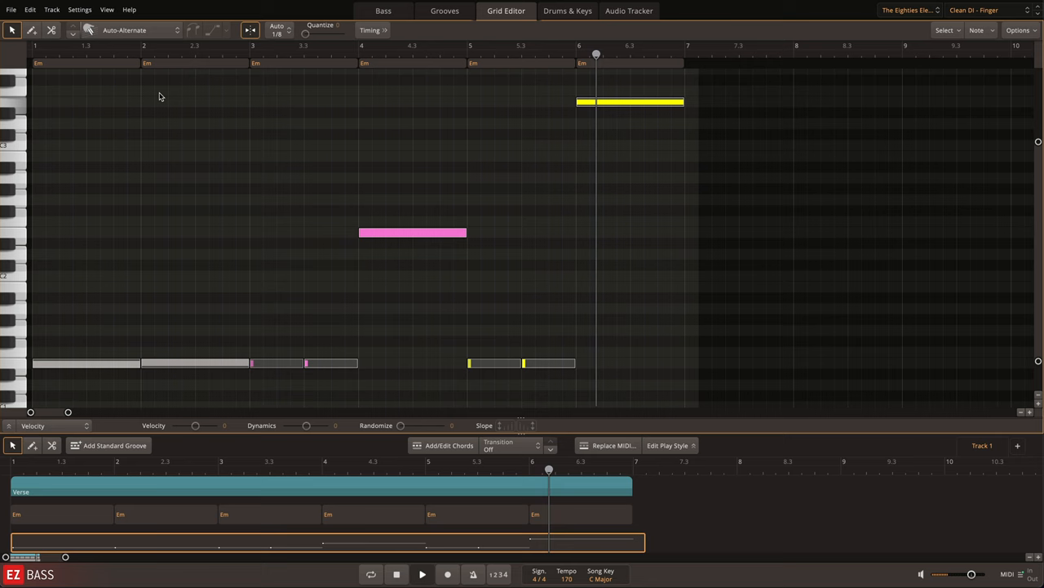
click(167, 31)
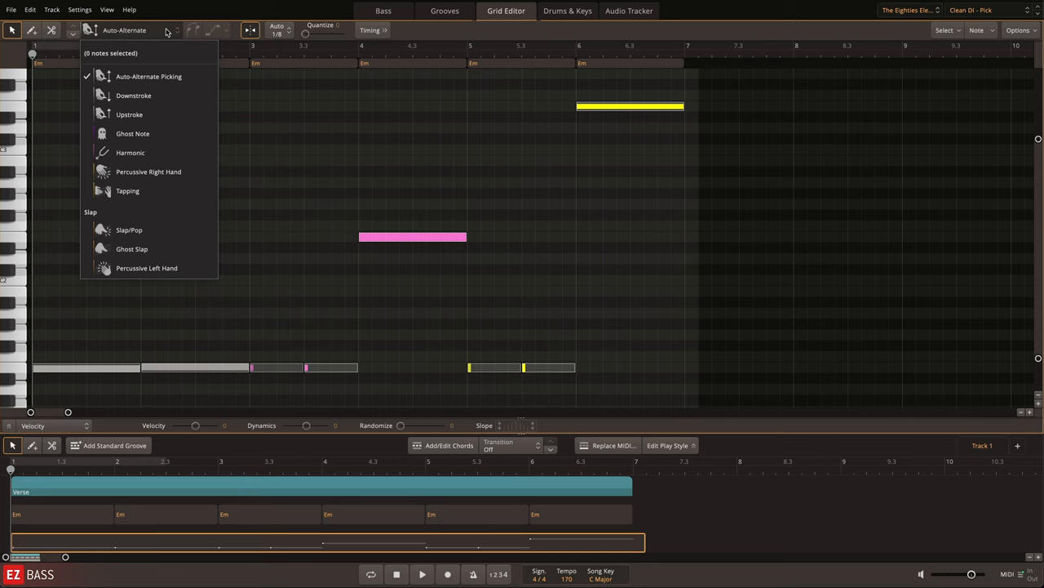
key(space)
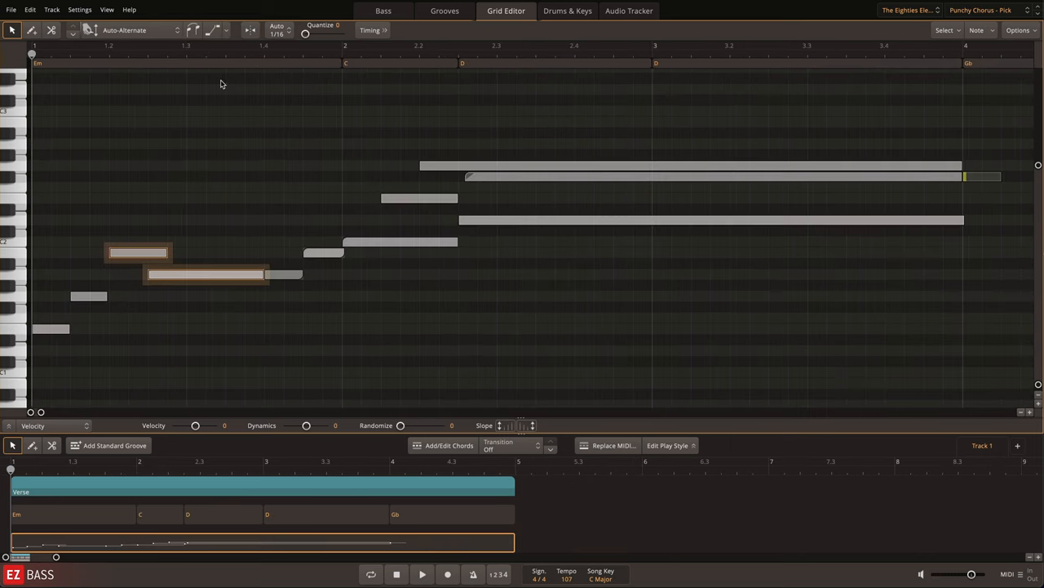
- Connect the two low notes around bar 1.2 with Legato, trying Slide before reverting
click(178, 86)
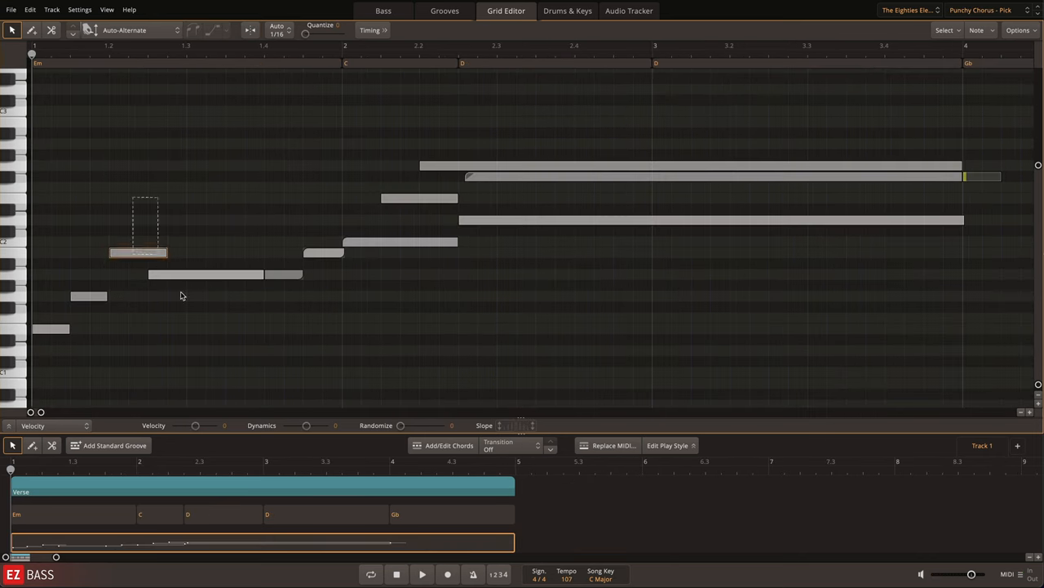
drag(135, 201, 193, 302)
click(194, 31)
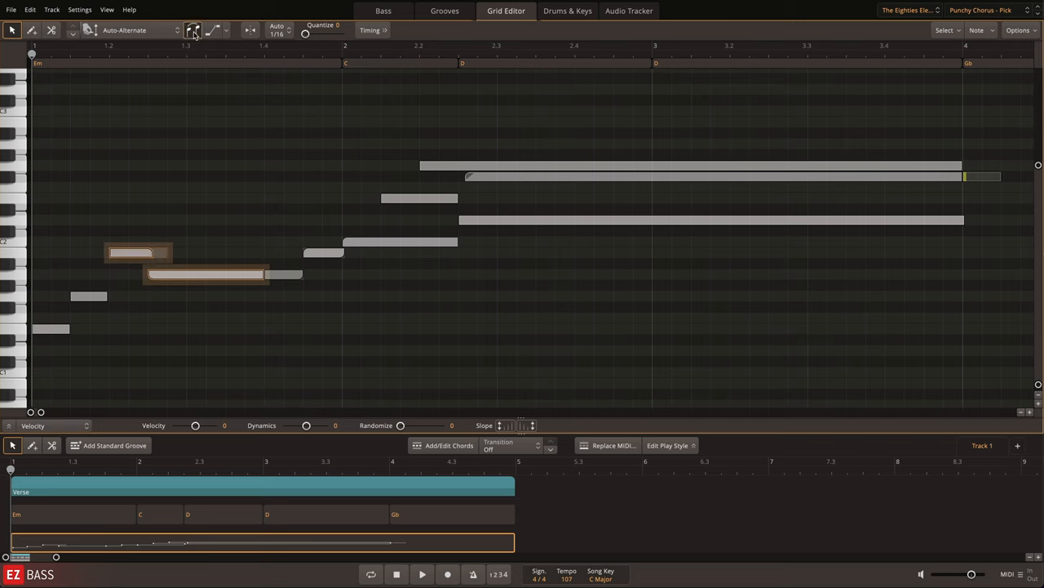
click(226, 31)
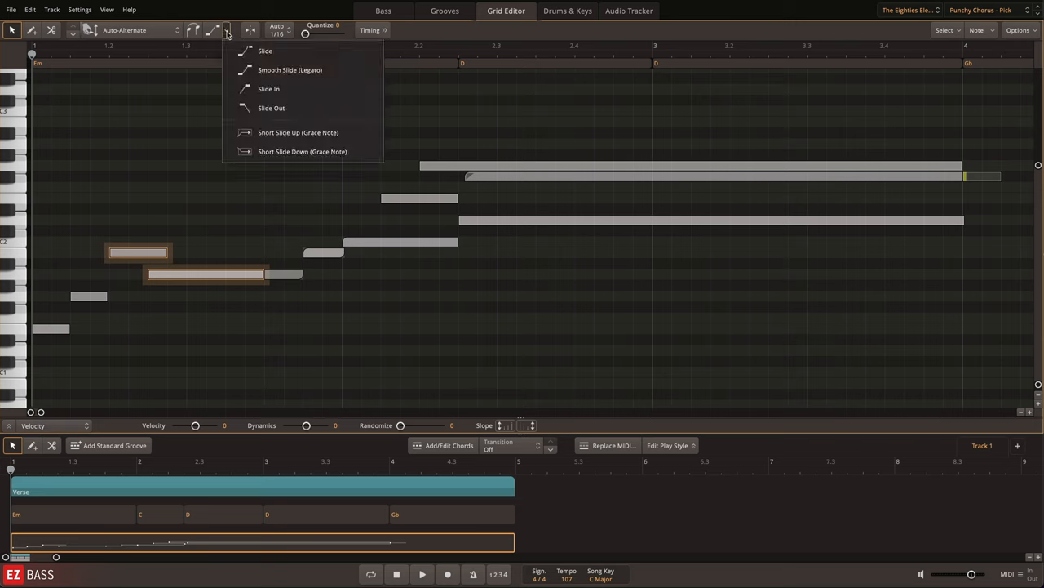
click(241, 49)
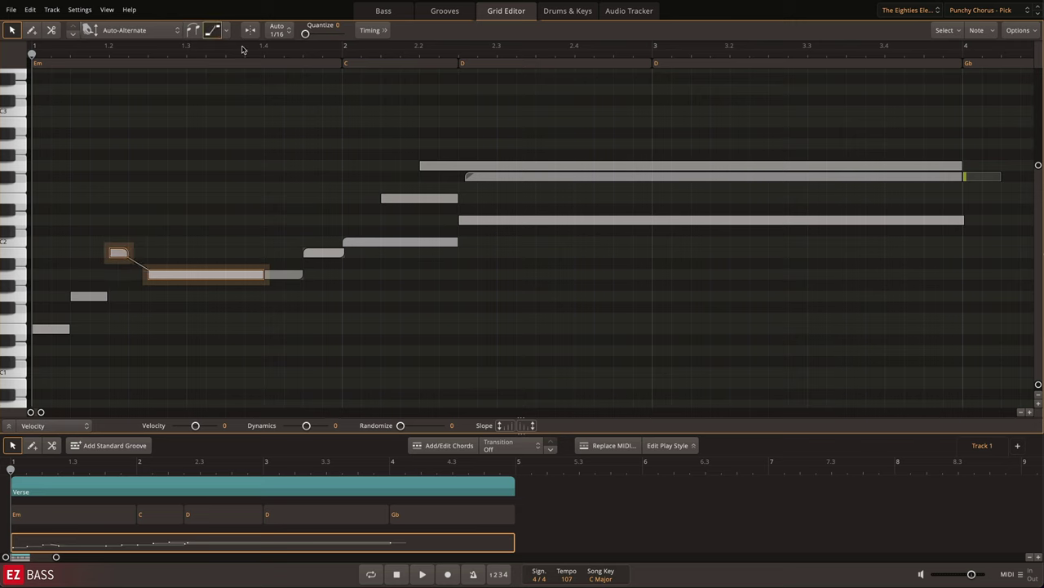
click(194, 31)
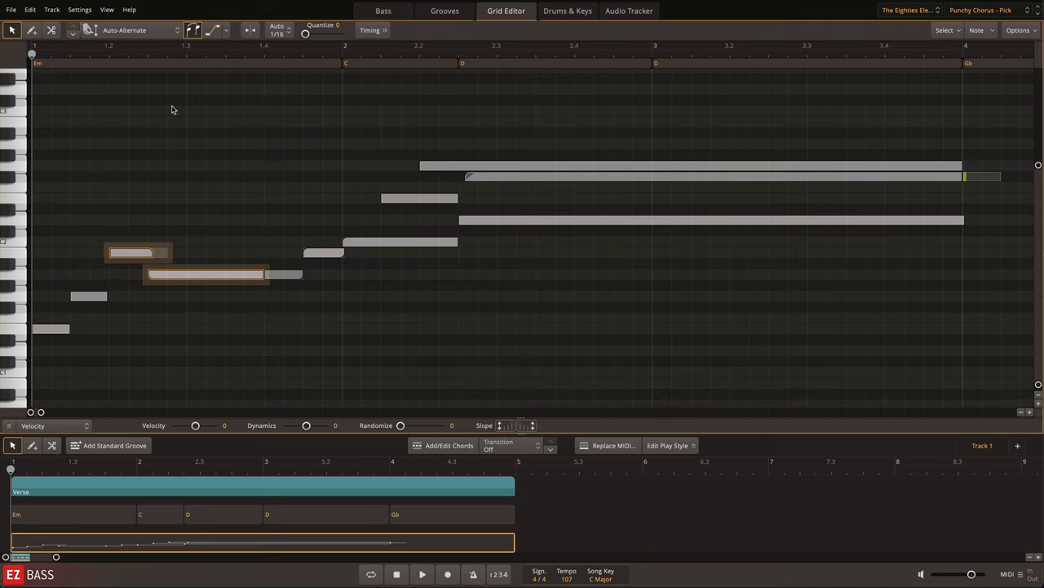